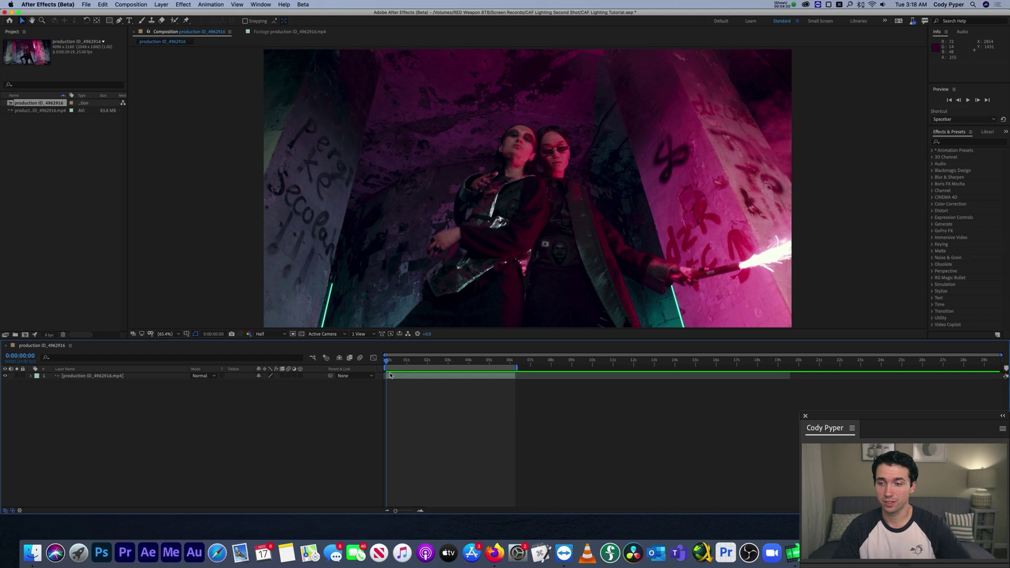
# Scrub the playhead through the first few seconds of the pink-lit alley footage
pyautogui.moveTo(391, 375); pyautogui.dragTo(491, 372)
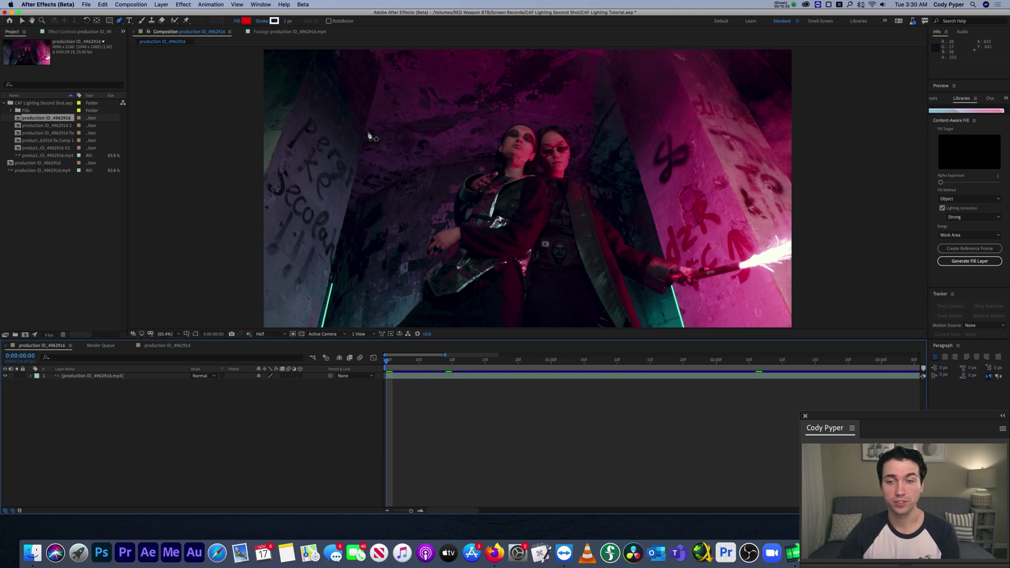
# Expand the footage layer's masks and enable Mask Path keyframing on Mask 1
pyautogui.click(126, 377)
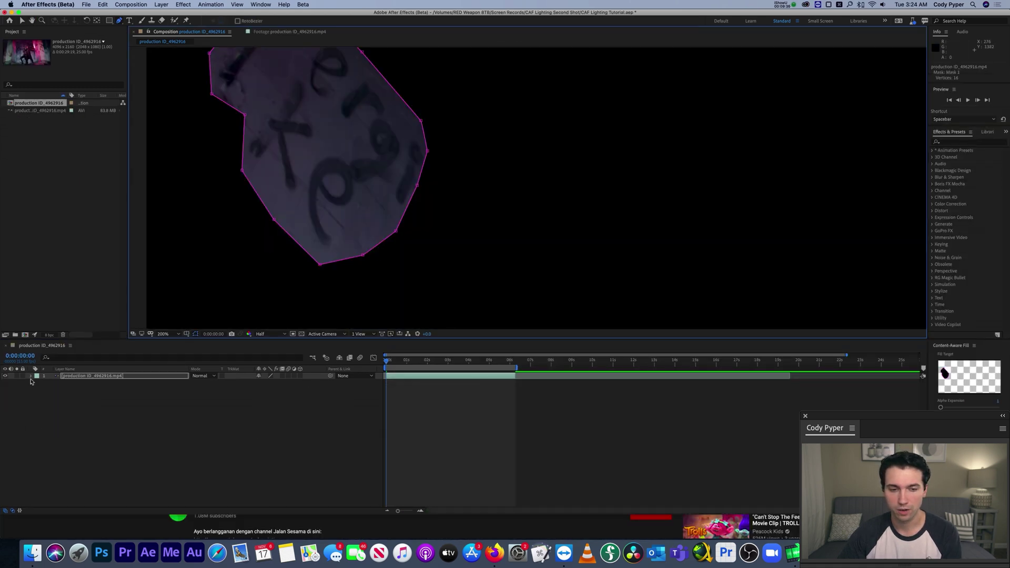
pyautogui.click(31, 376)
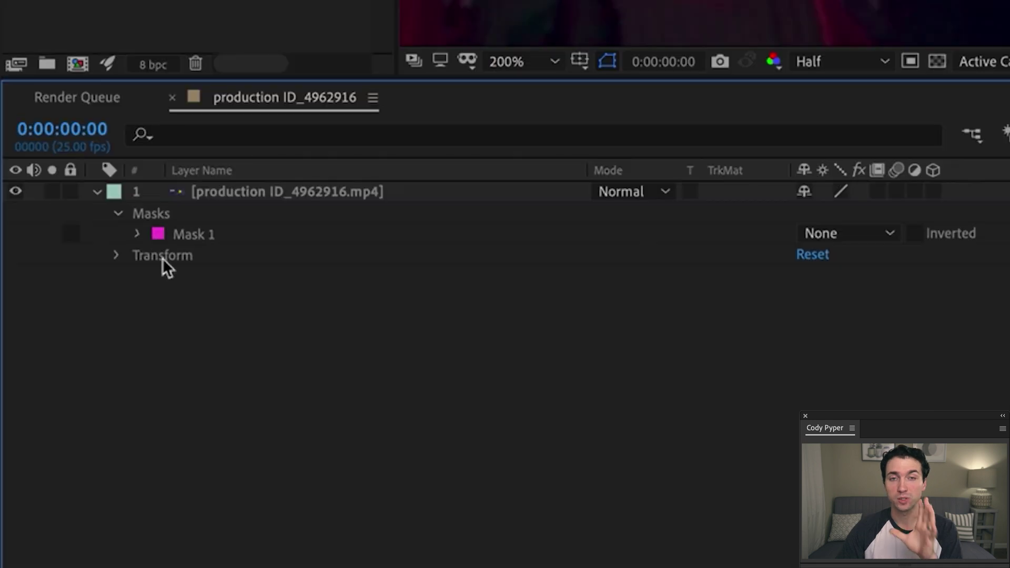
pyautogui.click(135, 232)
pyautogui.click(178, 254)
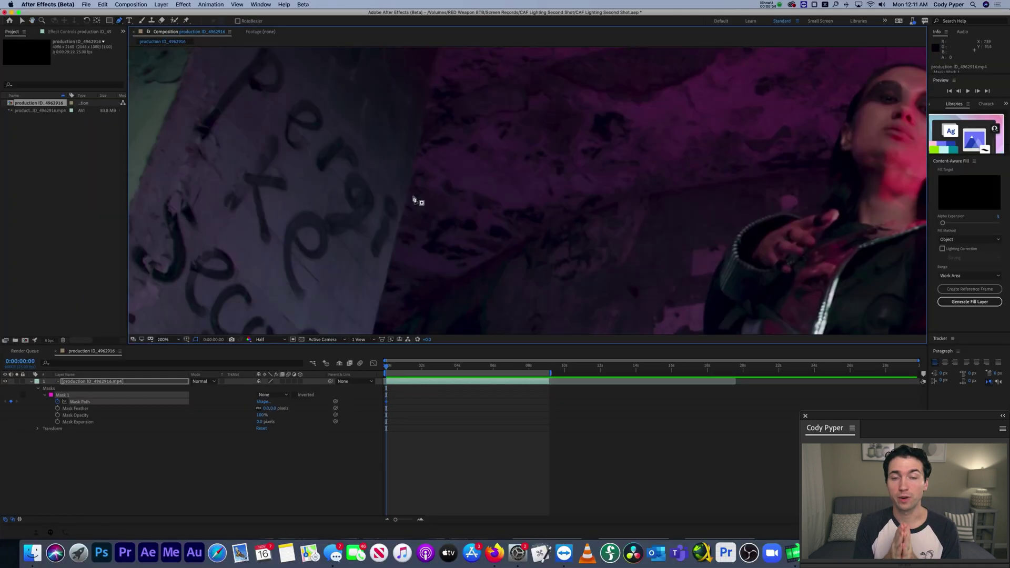
# Outline the left pillar graffiti as Mask 2 with the Pen tool and track it forward
pyautogui.click(474, 233)
pyautogui.click(458, 225)
pyautogui.click(450, 248)
pyautogui.click(431, 243)
pyautogui.click(416, 222)
pyautogui.click(398, 198)
pyautogui.click(392, 166)
pyautogui.click(377, 158)
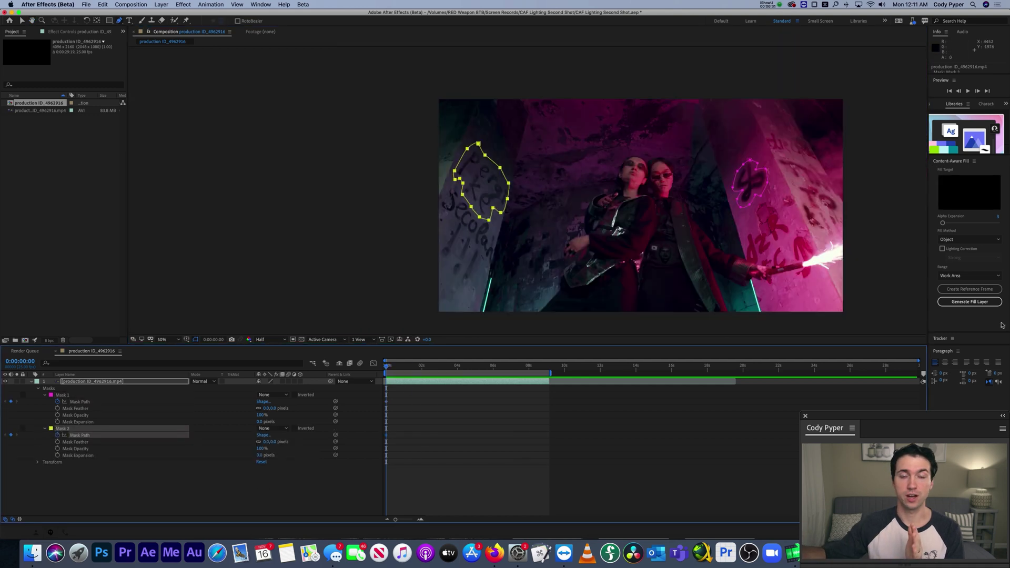
pyautogui.click(976, 312)
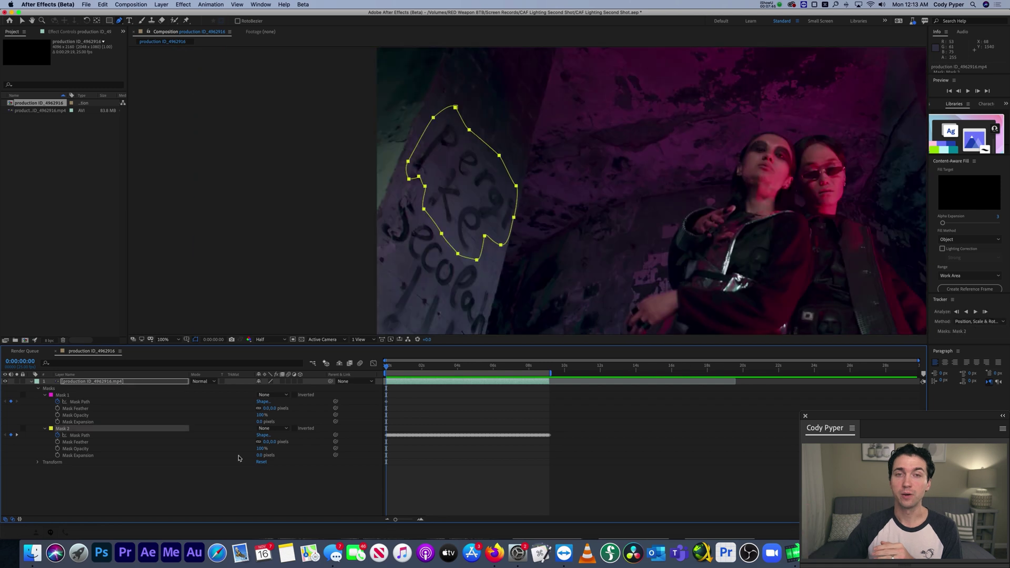
pyautogui.click(404, 368)
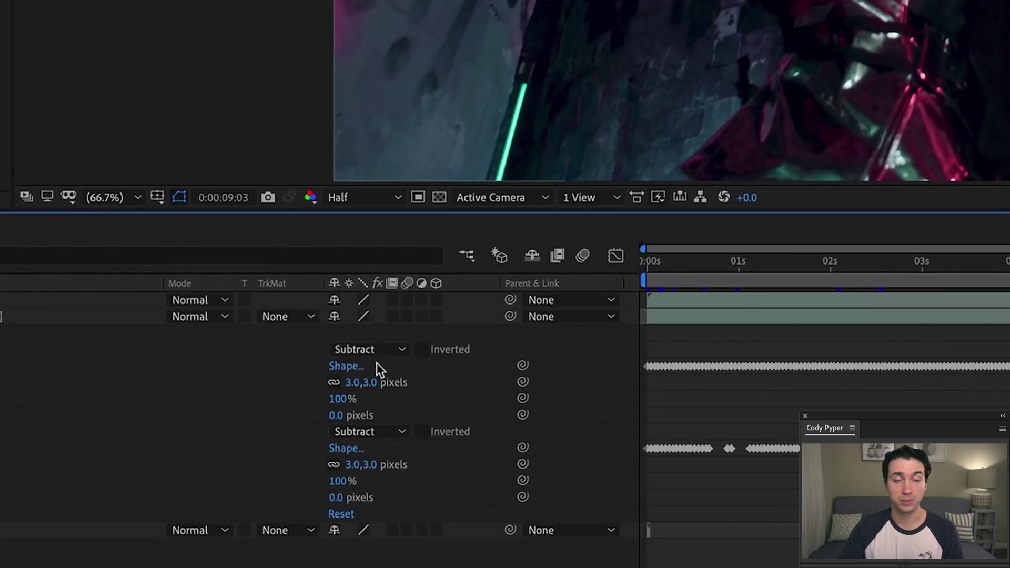
# Set both mask modes to None and scrub to 0:00:08:23 to check Mask 1's track
pyautogui.click(336, 369)
pyautogui.click(342, 381)
pyautogui.click(350, 434)
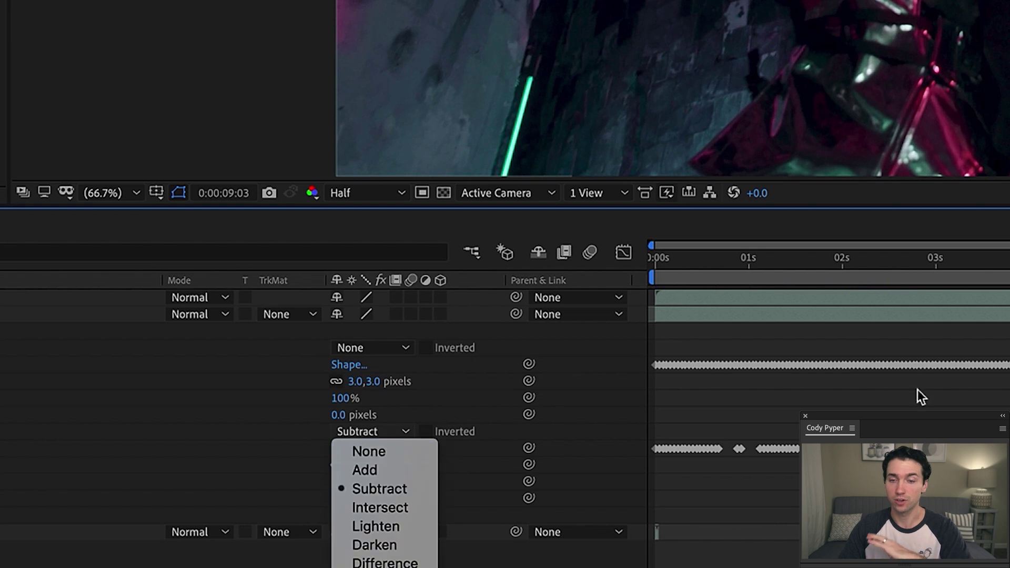
pyautogui.click(371, 451)
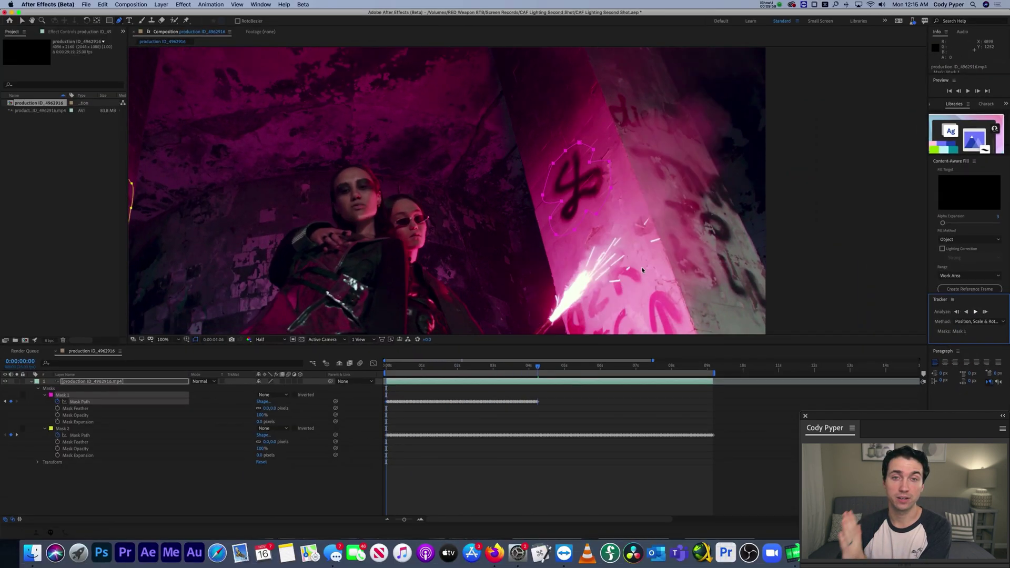
pyautogui.moveTo(631, 369); pyautogui.dragTo(772, 370)
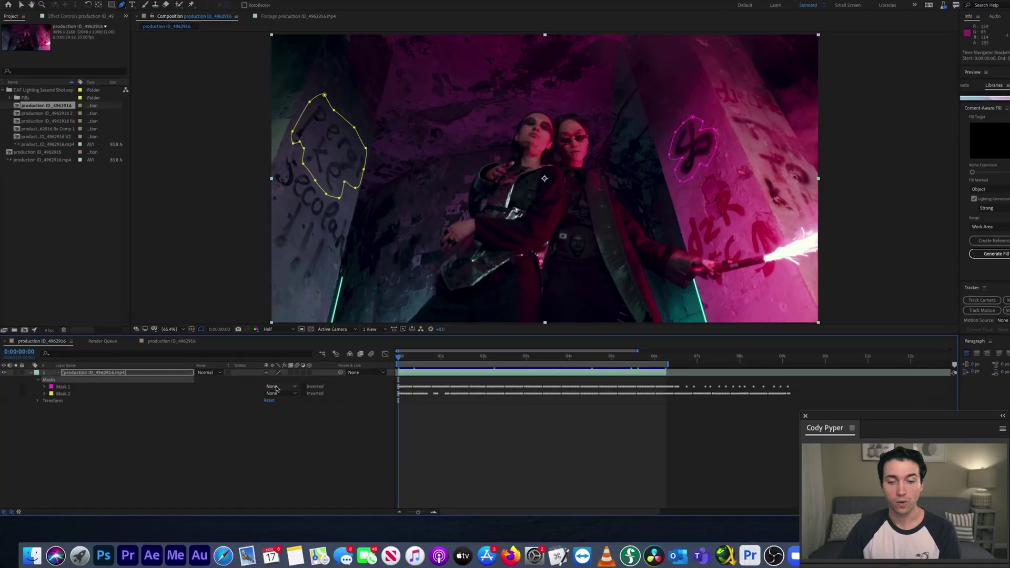
# Switch Mask 1 and Mask 2 to Subtract, then deselect the footage layer with F2
pyautogui.click(255, 394)
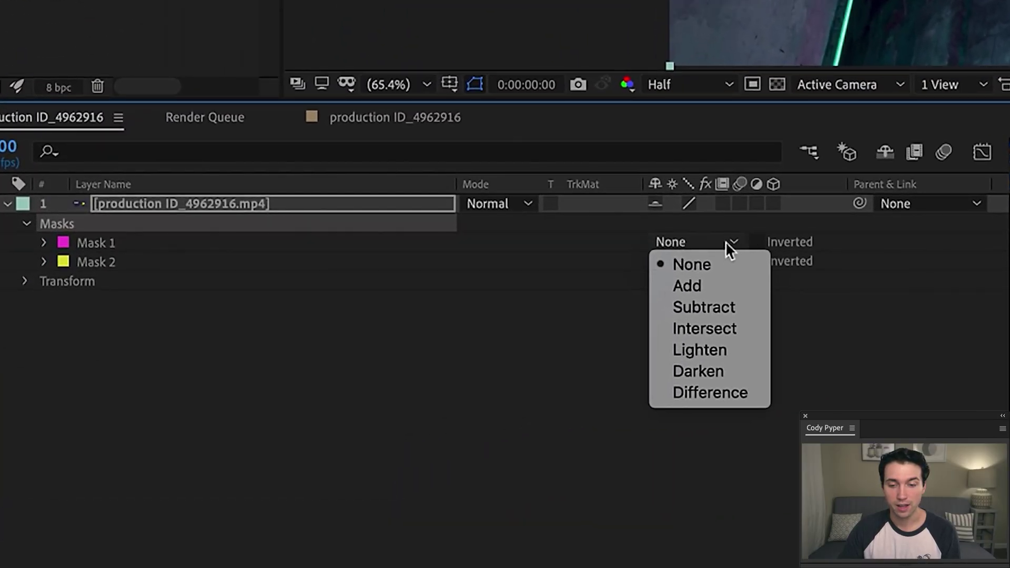
pyautogui.click(725, 314)
pyautogui.click(689, 263)
pyautogui.click(705, 325)
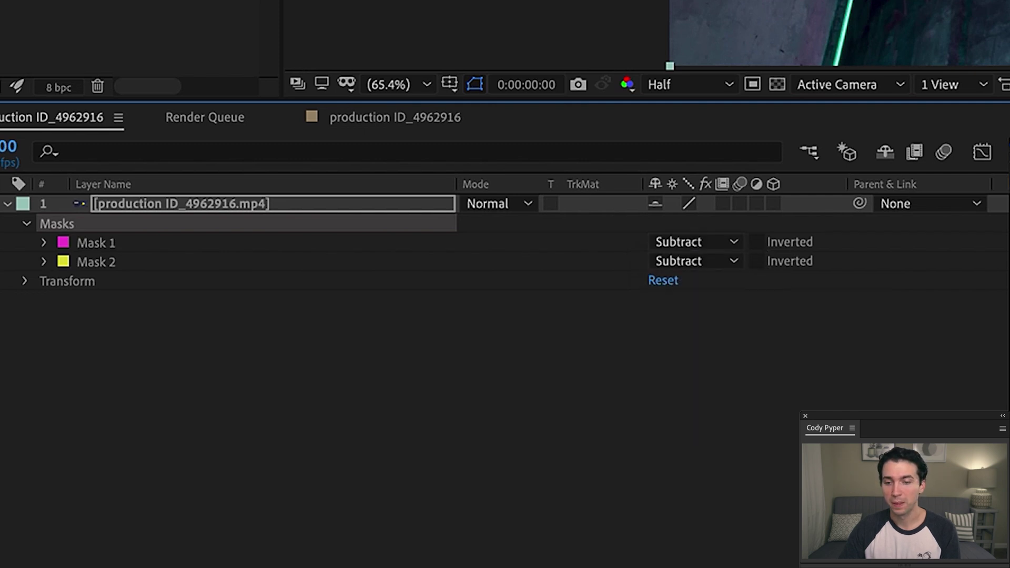
pyautogui.press('F2')
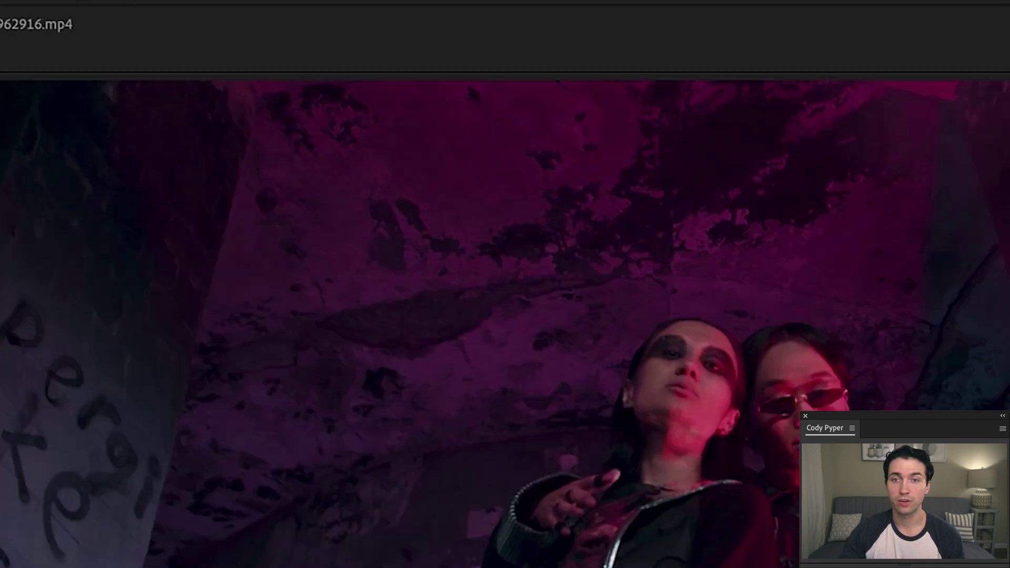
# Show the Content-Aware Fill panel from the Window menu and generate a fill layer
pyautogui.click(227, 9)
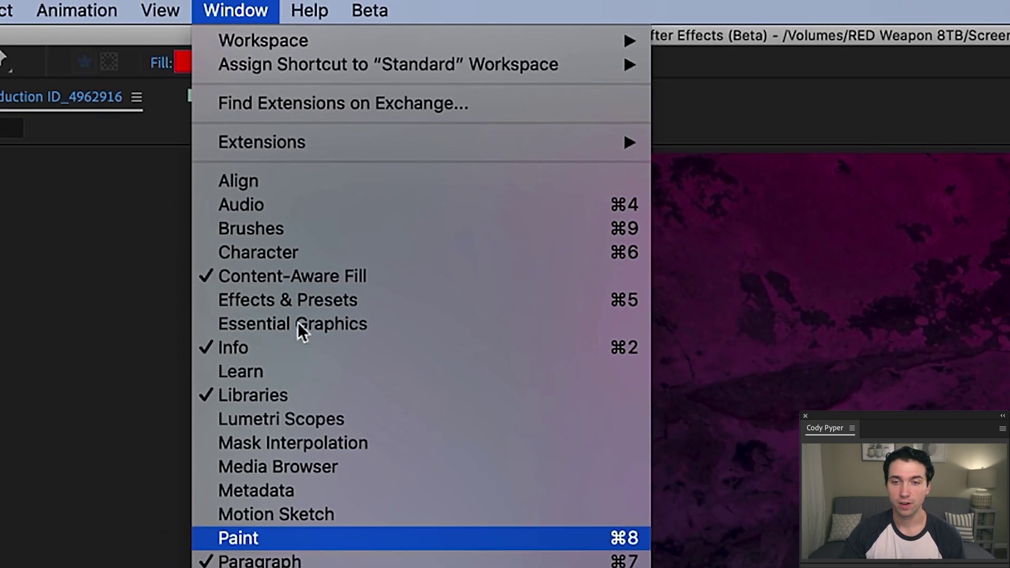
pyautogui.click(295, 283)
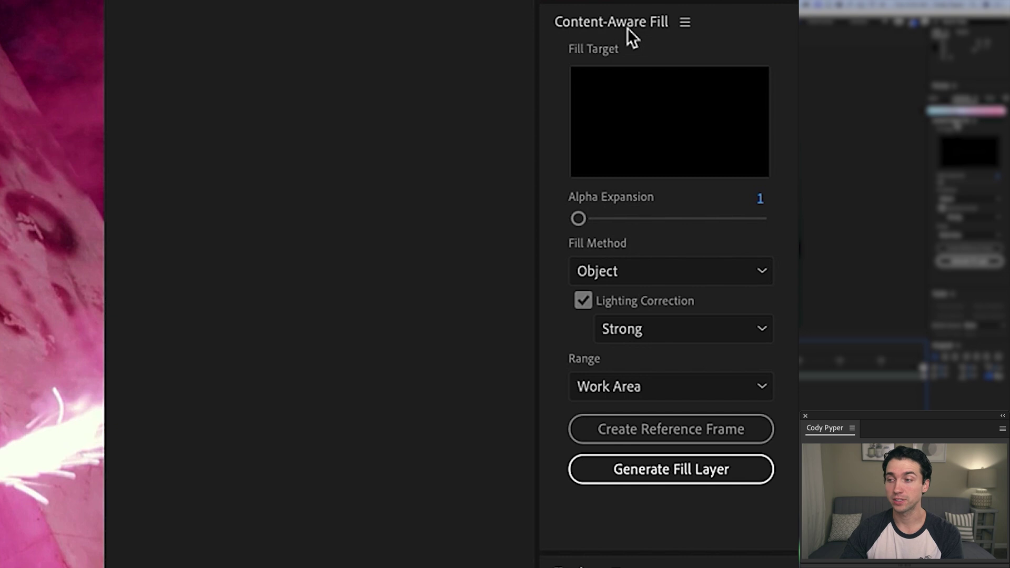
pyautogui.click(675, 471)
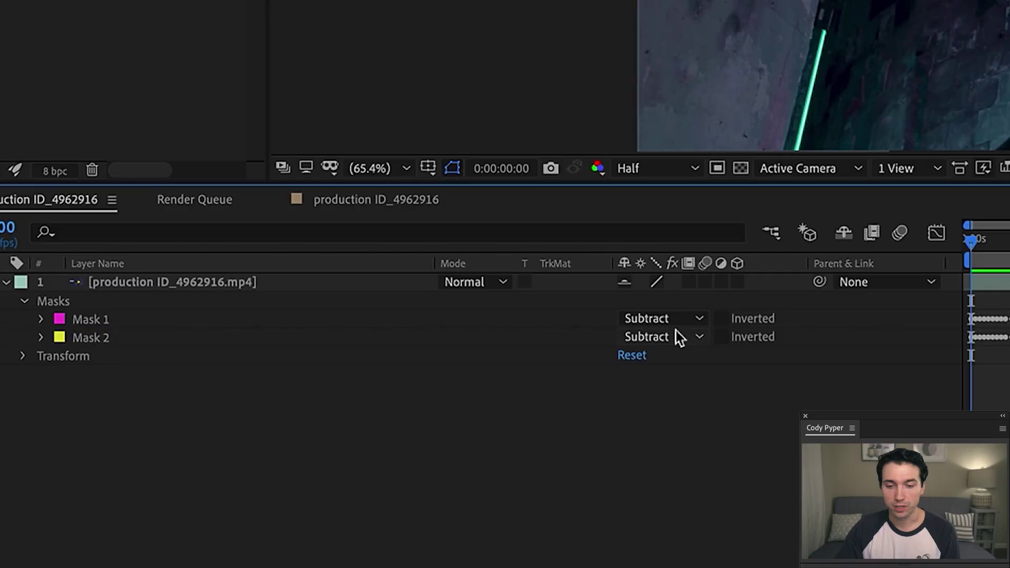
# Return the Mask 1 and Mask 2 mode dropdowns from Subtract to None
pyautogui.click(675, 334)
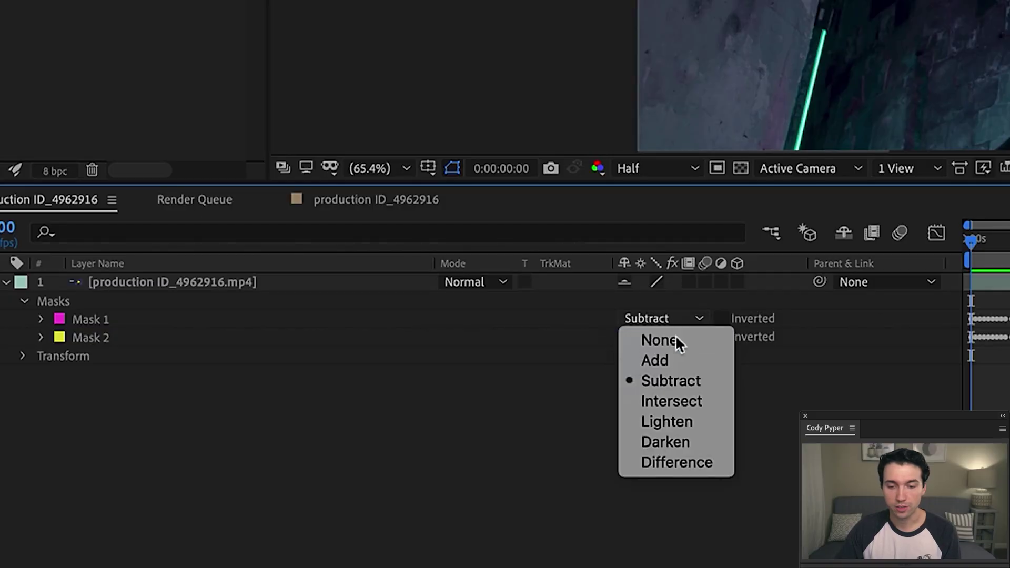
pyautogui.click(675, 340)
pyautogui.click(687, 338)
pyautogui.click(689, 356)
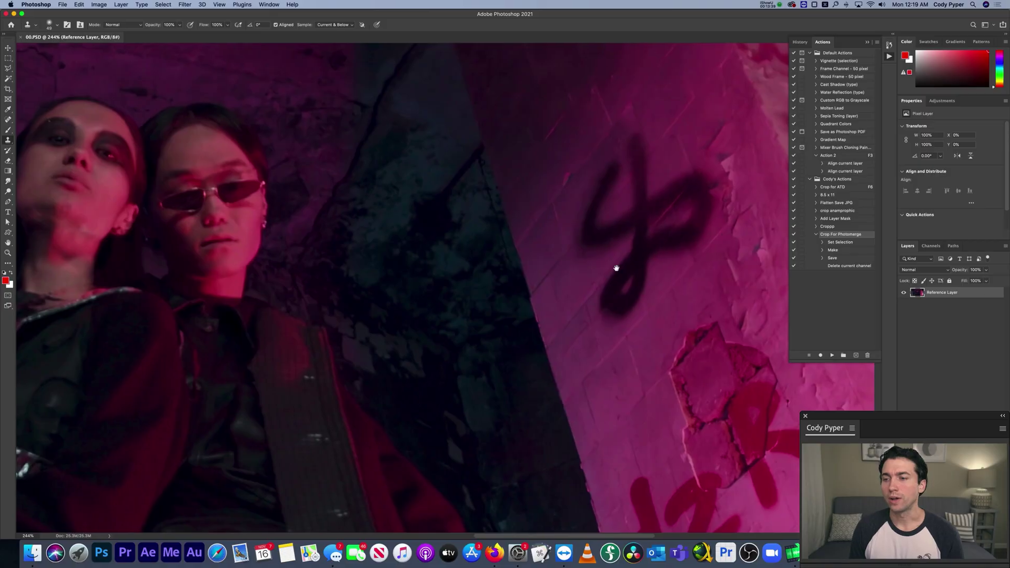
# Zoom into the pillar graffiti and add a new empty layer above Reference Layer
pyautogui.scroll(3, 614, 268)
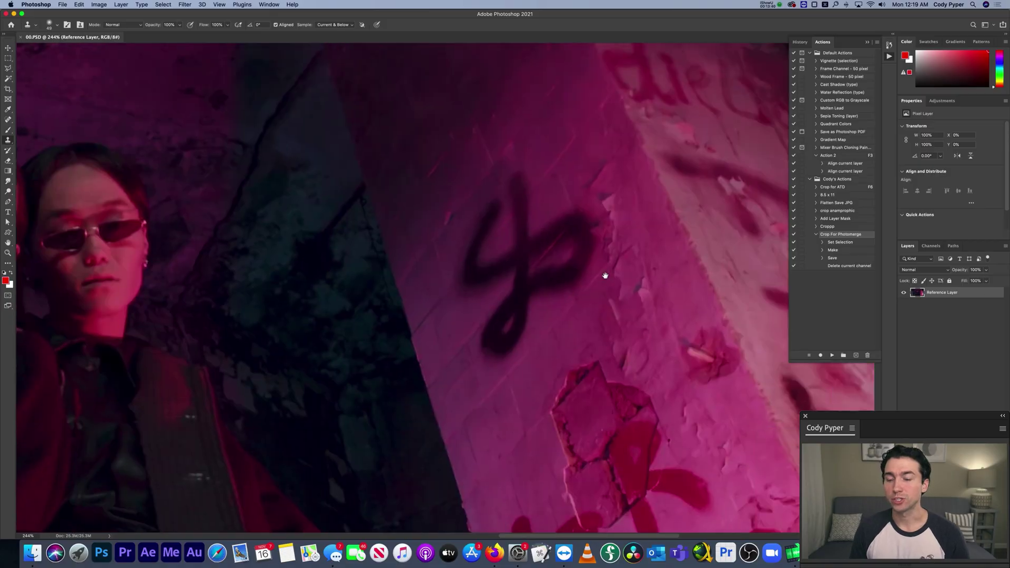
pyautogui.moveTo(605, 275); pyautogui.dragTo(568, 282)
pyautogui.press('alt+shift+super+n')
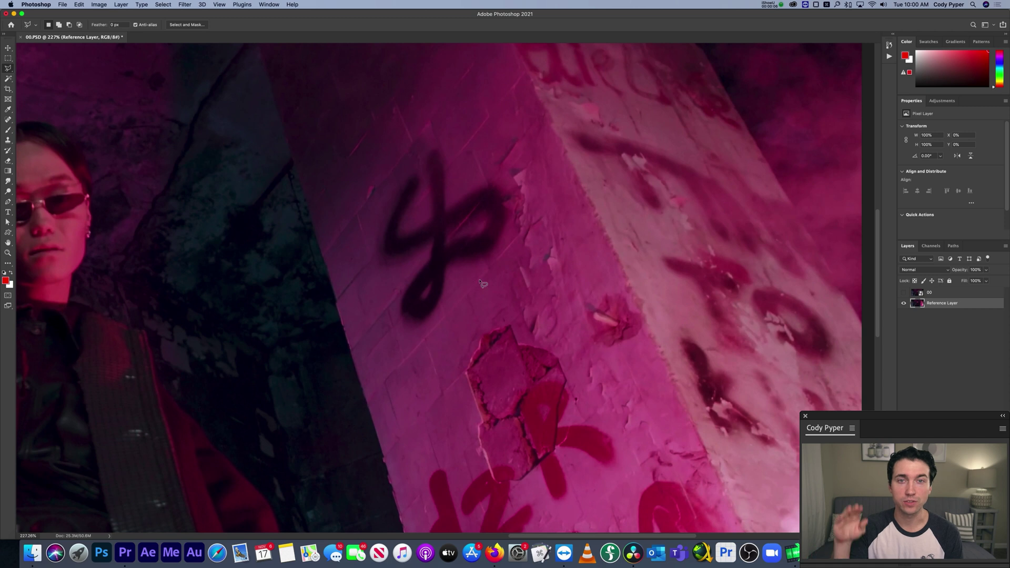
# Lasso the graffiti symbol, content-aware fill the selection, then deselect it
pyautogui.moveTo(469, 279); pyautogui.dragTo(511, 256)
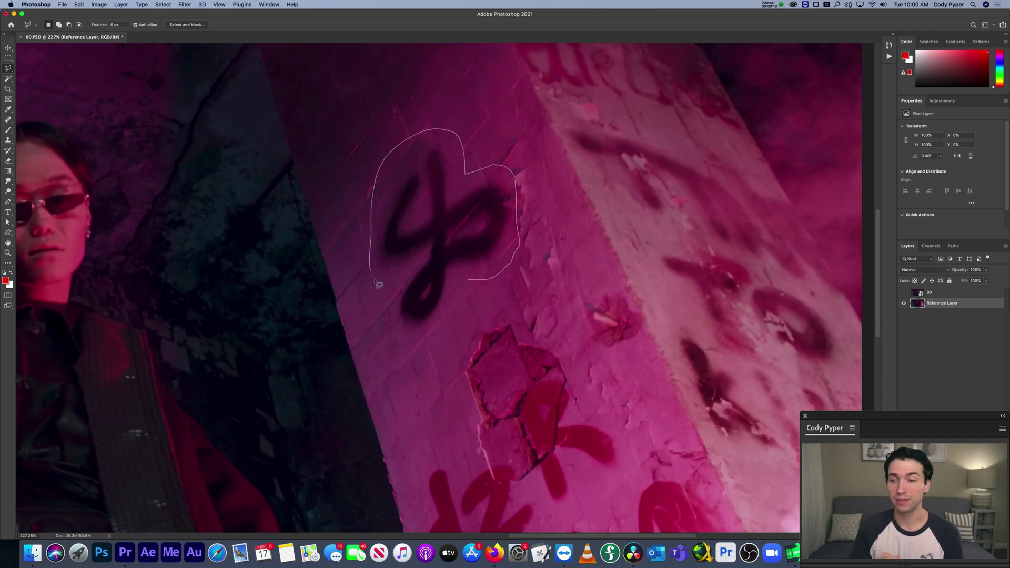
pyautogui.moveTo(468, 310); pyautogui.dragTo(446, 333)
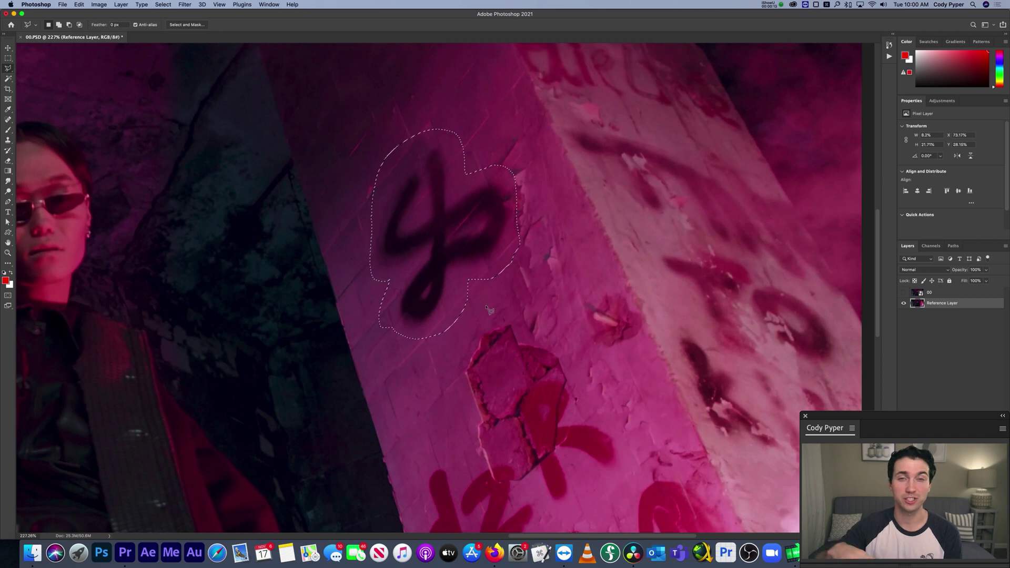
pyautogui.rightClick(445, 251)
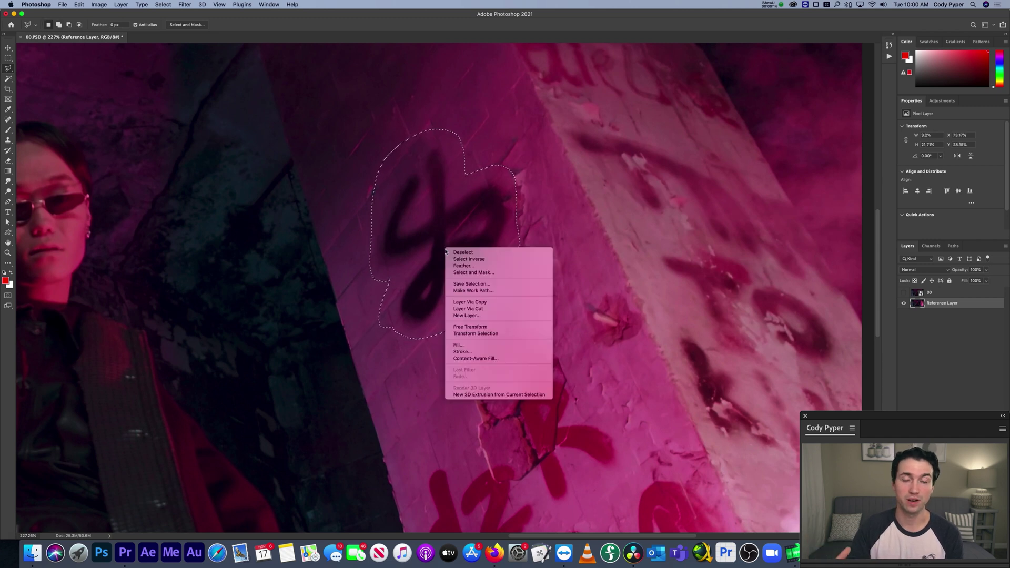
pyautogui.click(467, 345)
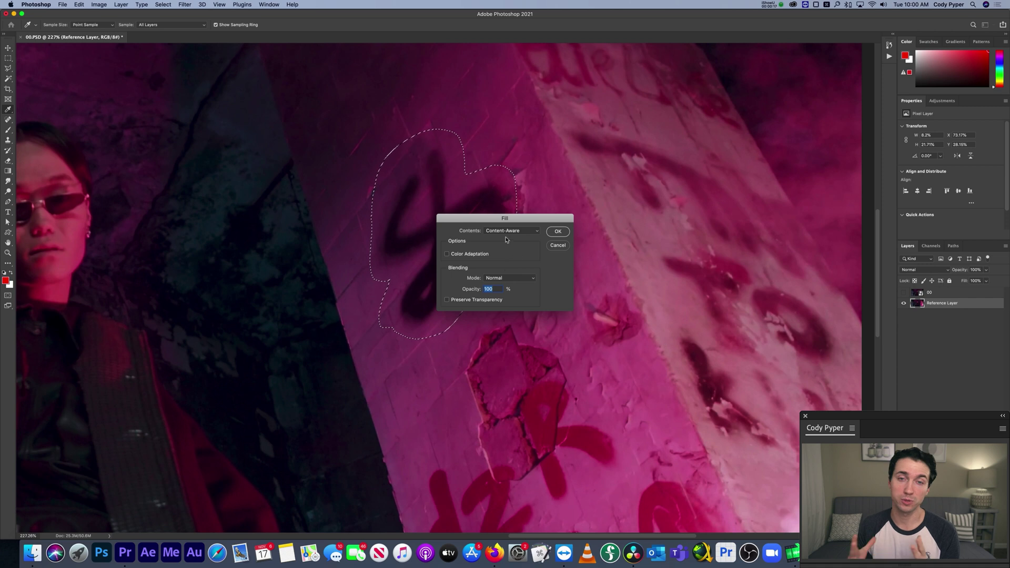
pyautogui.press('Return')
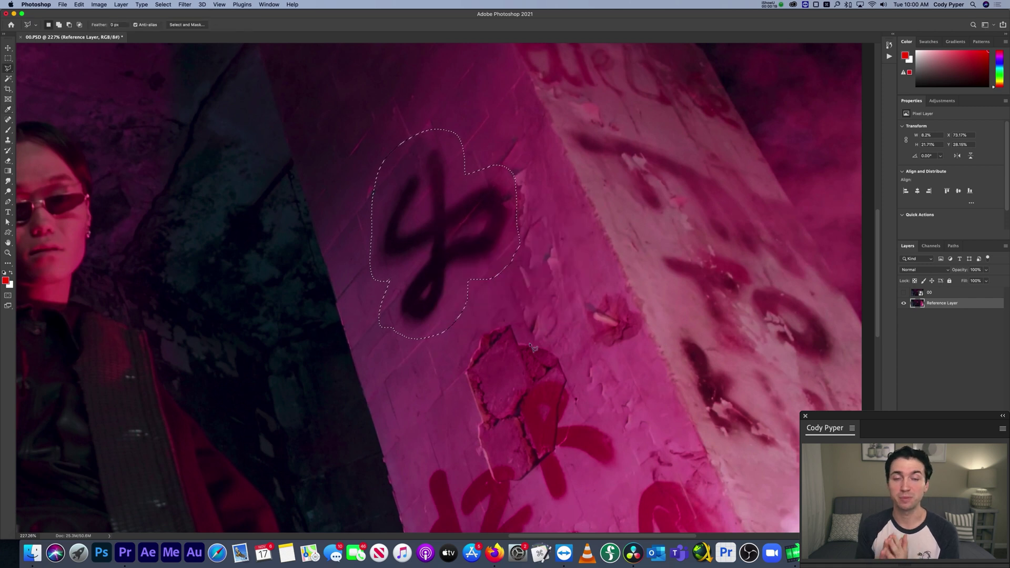
pyautogui.press('super+d')
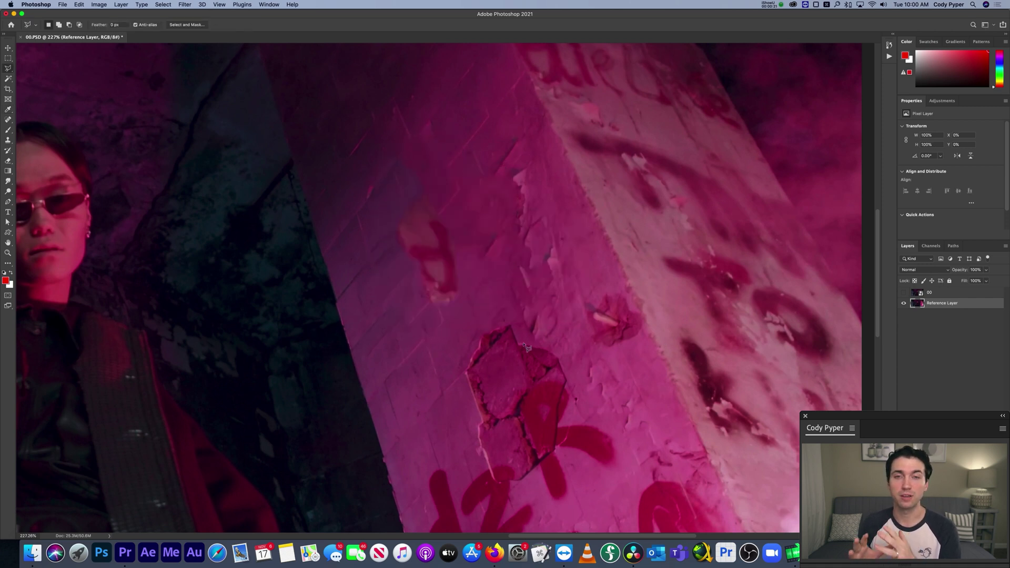
# Fit the image, then zoom onto the right pillar's graffiti and select surrounding wall
pyautogui.press('super+0')
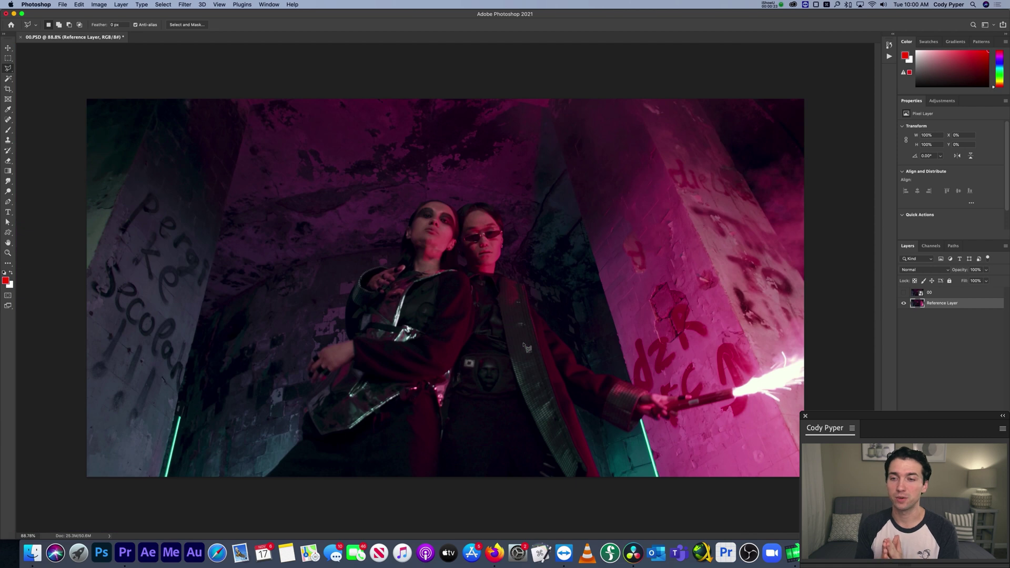
pyautogui.scroll(5, 646, 271)
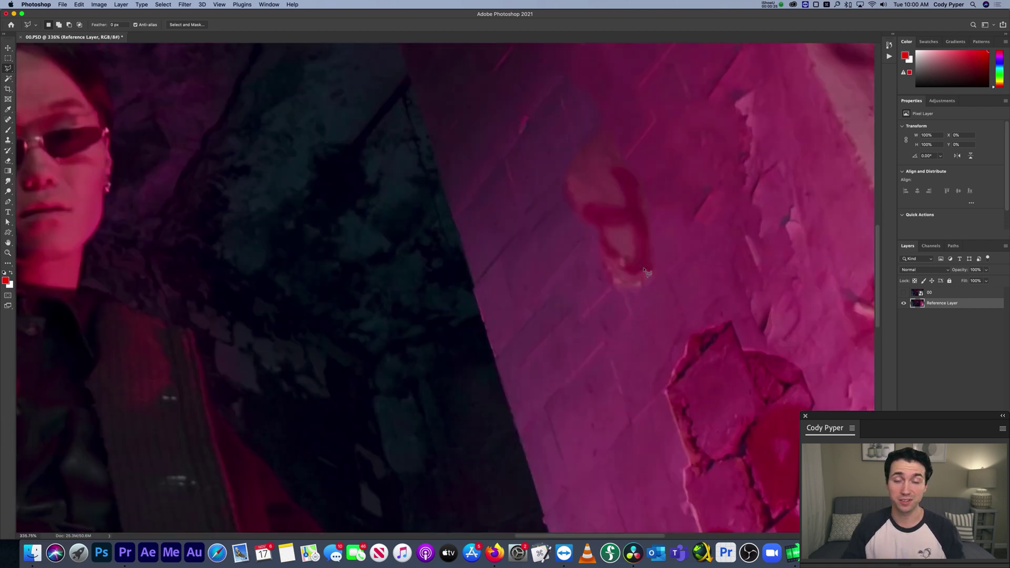
pyautogui.moveTo(604, 333); pyautogui.dragTo(579, 387)
pyautogui.moveTo(679, 356); pyautogui.dragTo(673, 352)
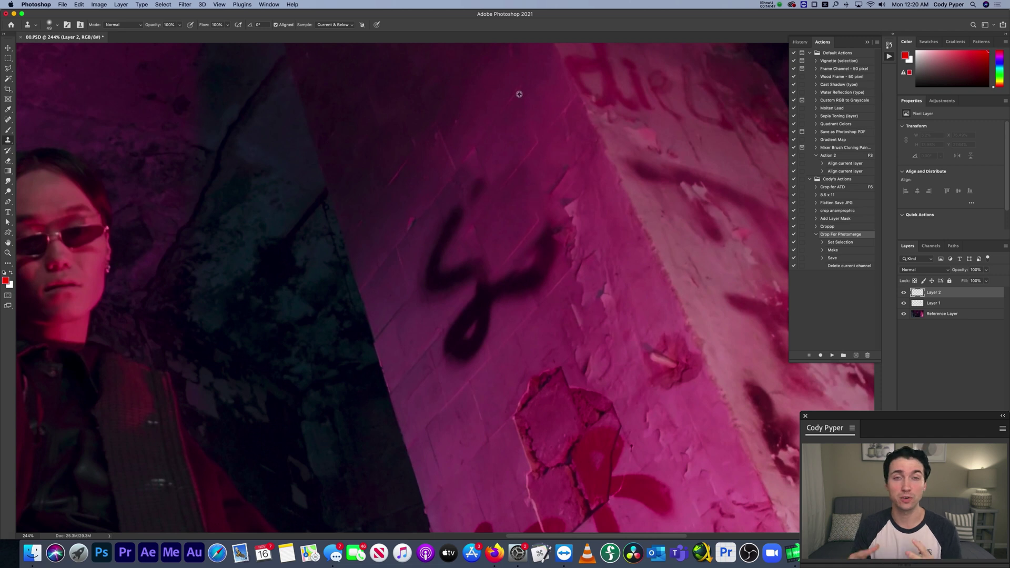
# Clone clean wall texture over the scribble's upper stroke, middle, lower tail and a reddish spot
pyautogui.moveTo(476, 181); pyautogui.dragTo(472, 224)
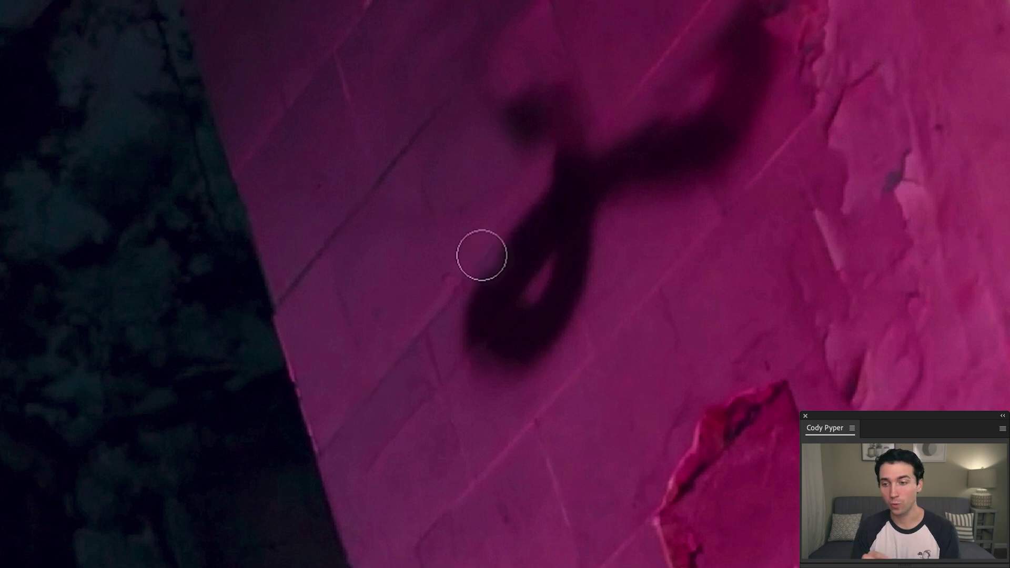
pyautogui.moveTo(482, 255)
pyautogui.mouseDown()
pyautogui.moveTo(562, 163)
pyautogui.moveTo(602, 133)
pyautogui.moveTo(590, 175)
pyautogui.moveTo(467, 334)
pyautogui.moveTo(482, 306)
pyautogui.moveTo(477, 367)
pyautogui.mouseUp()
pyautogui.scroll(5, 476, 367)
pyautogui.hscroll(3, 477, 367)
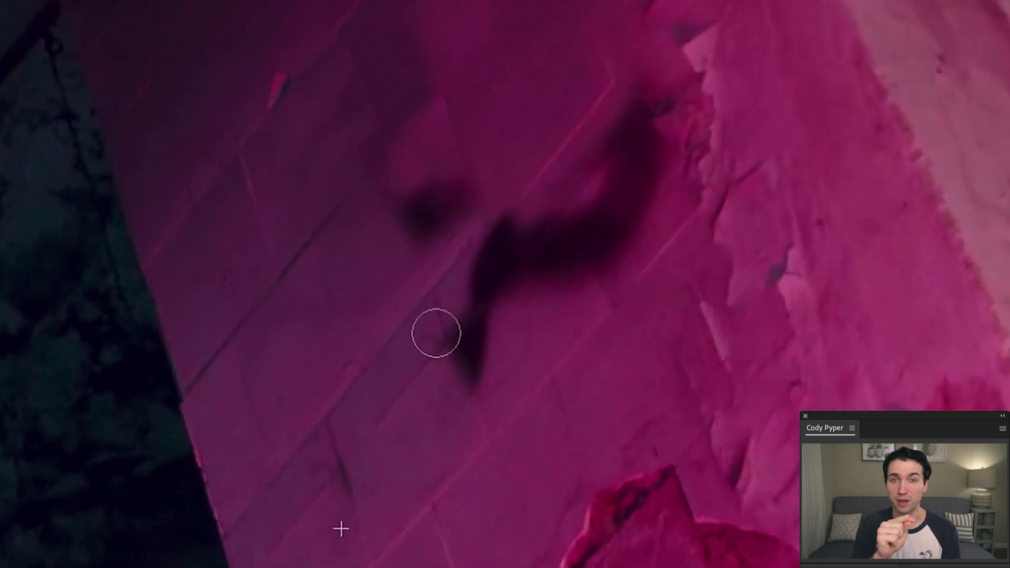
pyautogui.moveTo(477, 404)
pyautogui.mouseDown()
pyautogui.moveTo(466, 326)
pyautogui.moveTo(431, 306)
pyautogui.moveTo(408, 242)
pyautogui.moveTo(449, 199)
pyautogui.moveTo(396, 227)
pyautogui.moveTo(453, 187)
pyautogui.moveTo(447, 236)
pyautogui.moveTo(442, 176)
pyautogui.moveTo(433, 212)
pyautogui.moveTo(482, 259)
pyautogui.mouseUp()
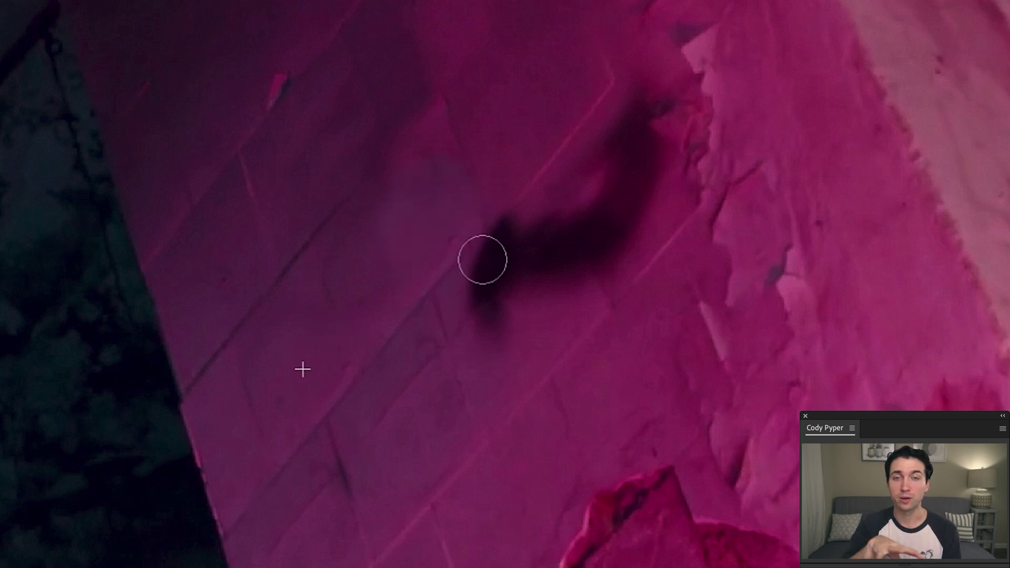
pyautogui.click(707, 399)
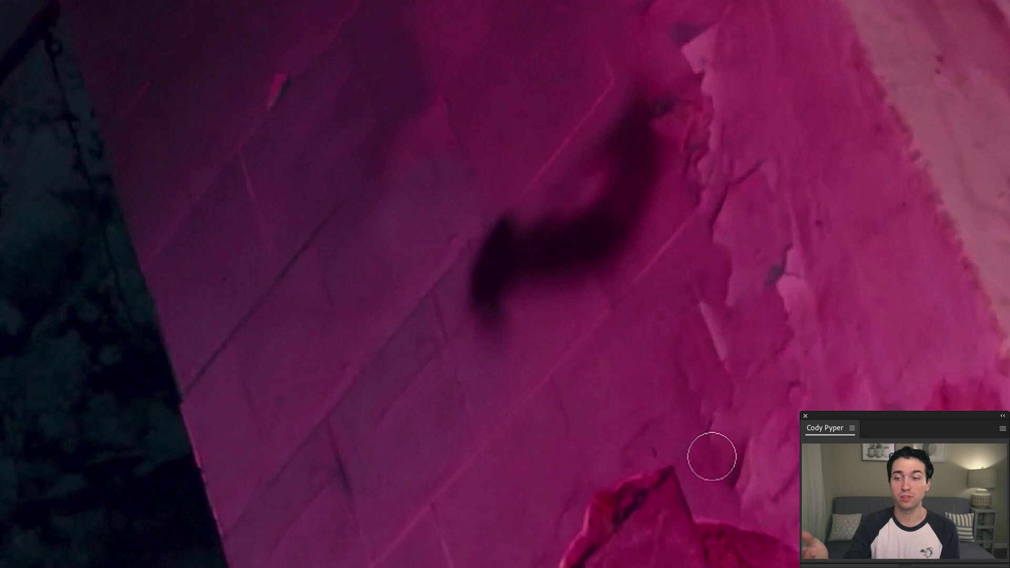
pyautogui.keyDown('alt'); pyautogui.click(415, 248); pyautogui.keyUp('alt')
pyautogui.moveTo(440, 244); pyautogui.dragTo(445, 241)
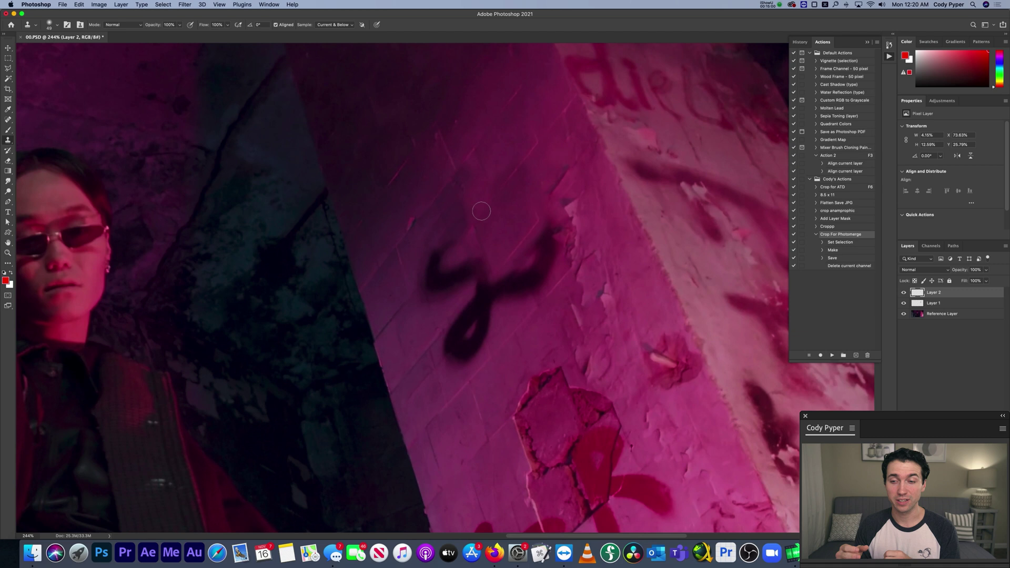
pyautogui.moveTo(481, 210)
pyautogui.mouseDown()
pyautogui.moveTo(429, 305)
pyautogui.moveTo(419, 298)
pyautogui.moveTo(445, 270)
pyautogui.moveTo(456, 283)
pyautogui.moveTo(442, 296)
pyautogui.moveTo(458, 295)
pyautogui.moveTo(425, 295)
pyautogui.moveTo(451, 284)
pyautogui.mouseUp()
# Undo the bad stroke, add a new layer and a Levels adjustment with midtones at 1.00
pyautogui.press('super+z')
pyautogui.press('super+shift+alt+n')
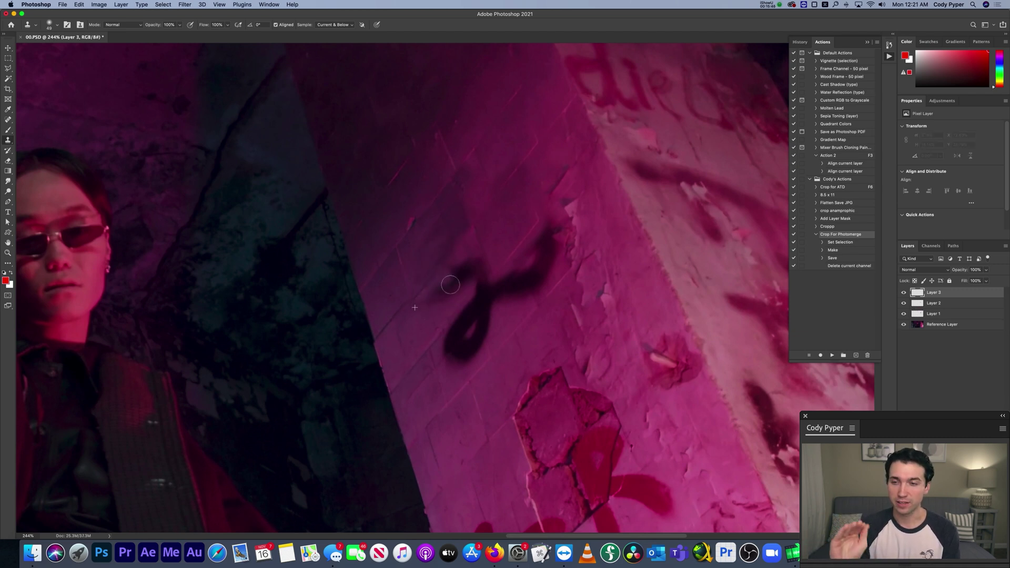
pyautogui.press('v')
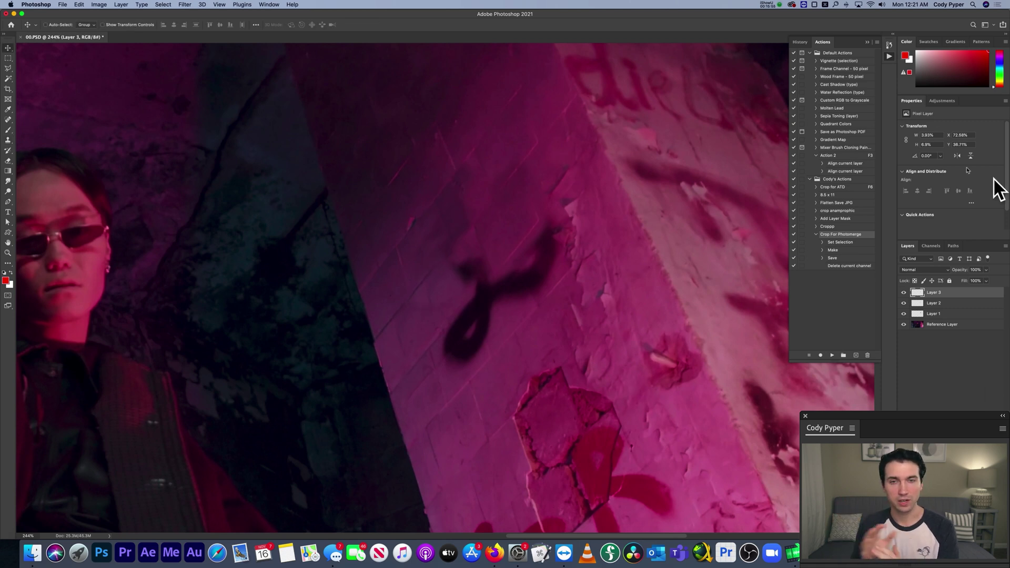
pyautogui.press('super+l')
pyautogui.moveTo(952, 186); pyautogui.dragTo(958, 188)
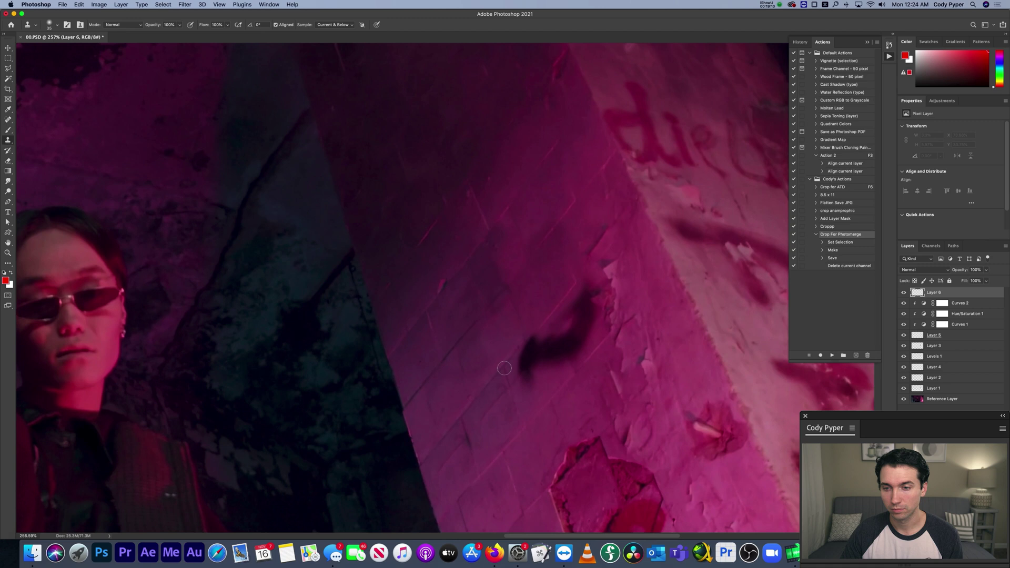
# Clone-stamp away the dark pillar mark and the 'pergi' lettering on the left pillar
pyautogui.moveTo(579, 316)
pyautogui.mouseDown()
pyautogui.moveTo(526, 369)
pyautogui.moveTo(600, 342)
pyautogui.mouseUp()
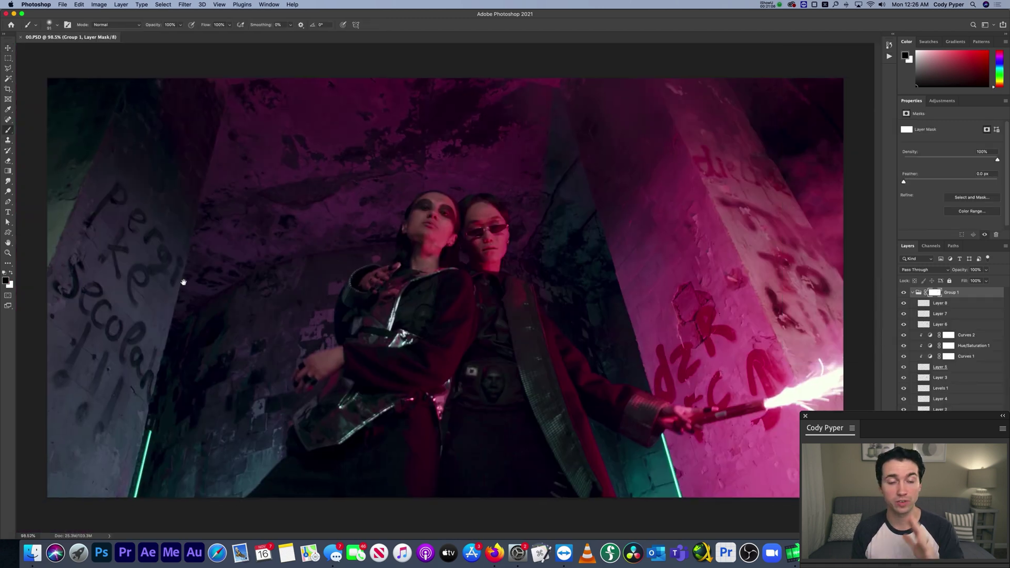
pyautogui.scroll(5, 212, 283)
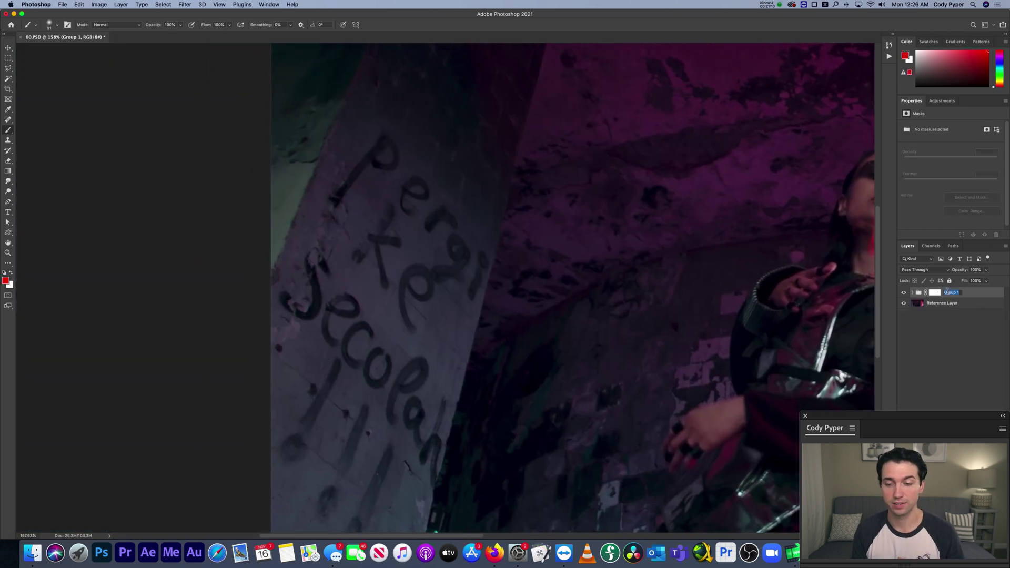
pyautogui.moveTo(345, 229)
pyautogui.mouseDown()
pyautogui.moveTo(413, 191)
pyautogui.moveTo(425, 222)
pyautogui.moveTo(461, 238)
pyautogui.moveTo(445, 244)
pyautogui.moveTo(465, 305)
pyautogui.mouseUp()
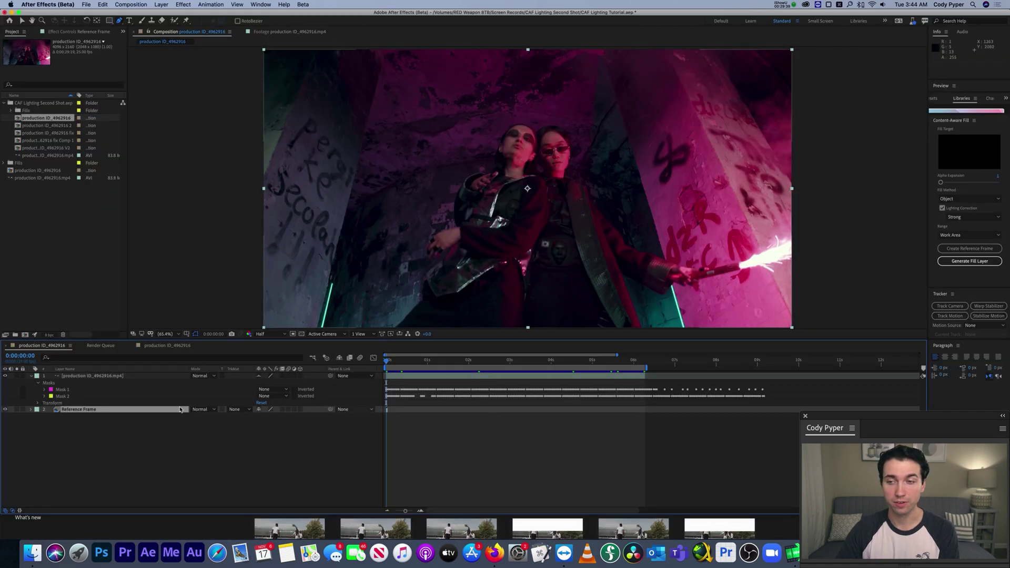
# Change the Mask 1 and Mask 2 mode dropdowns in the timeline from None to Subtract
pyautogui.click(274, 389)
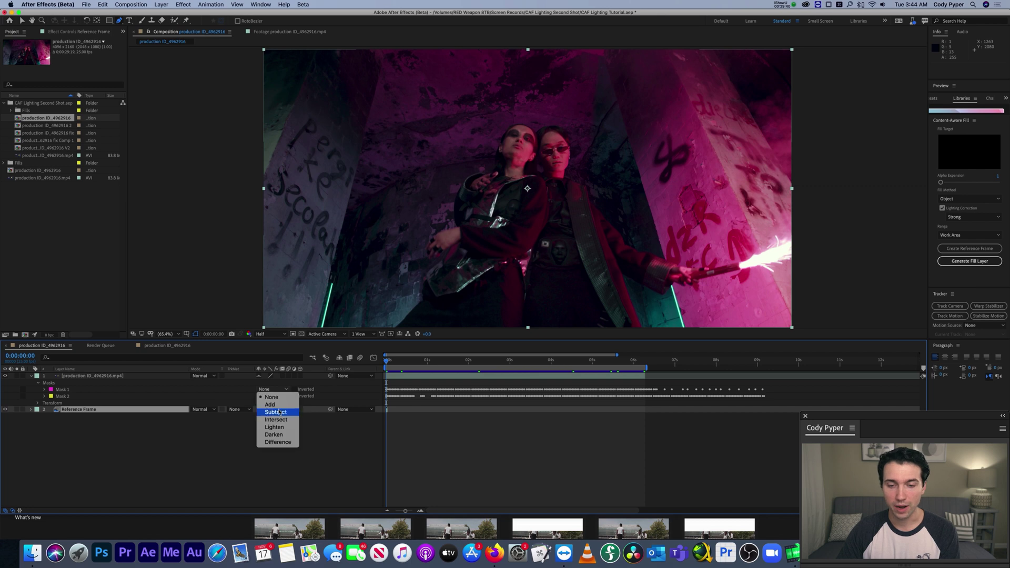
pyautogui.click(279, 412)
pyautogui.click(278, 396)
pyautogui.click(287, 419)
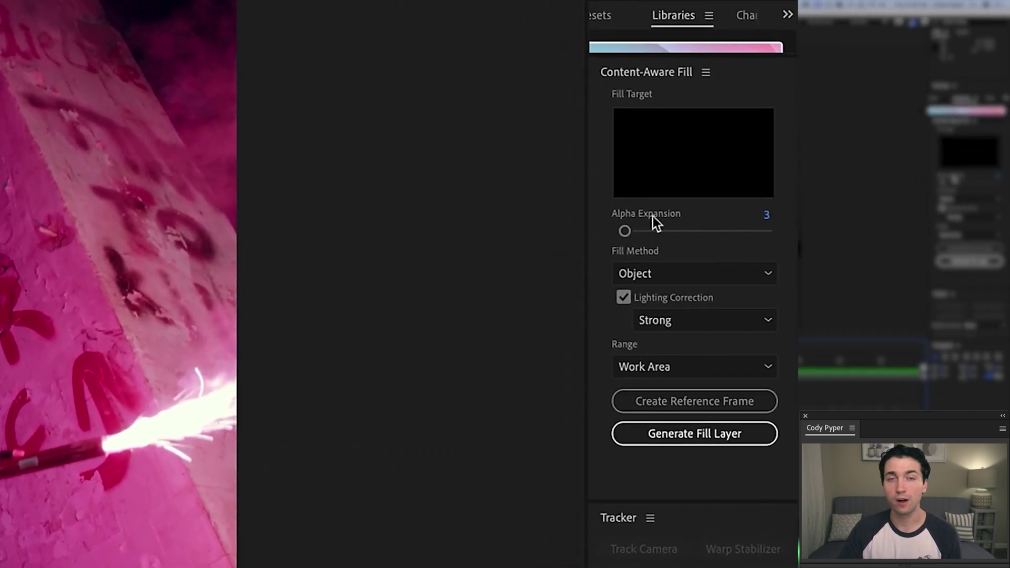
# Set the Content-Aware Fill Alpha Expansion to 1
pyautogui.click(765, 224)
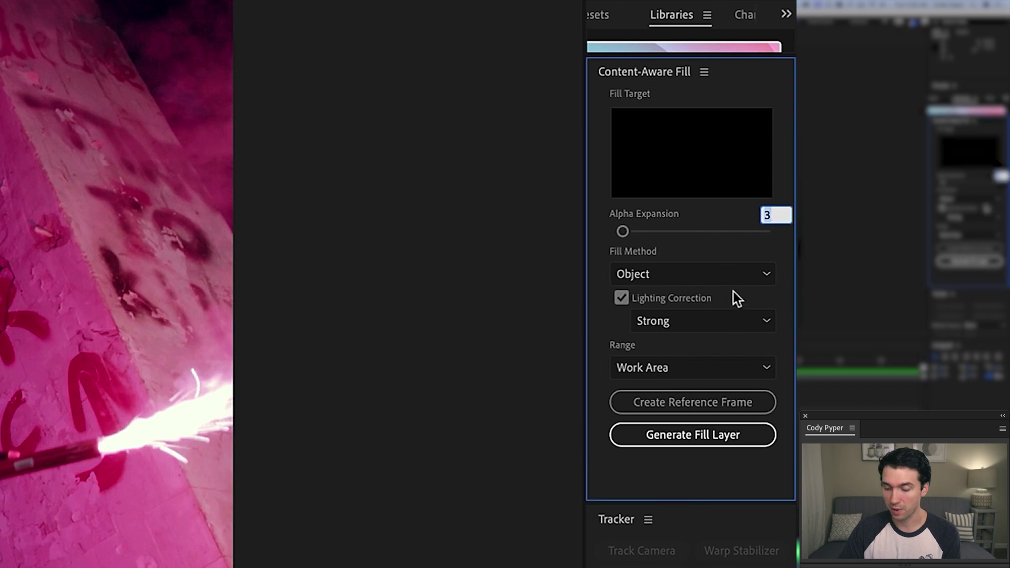
pyautogui.write('1')
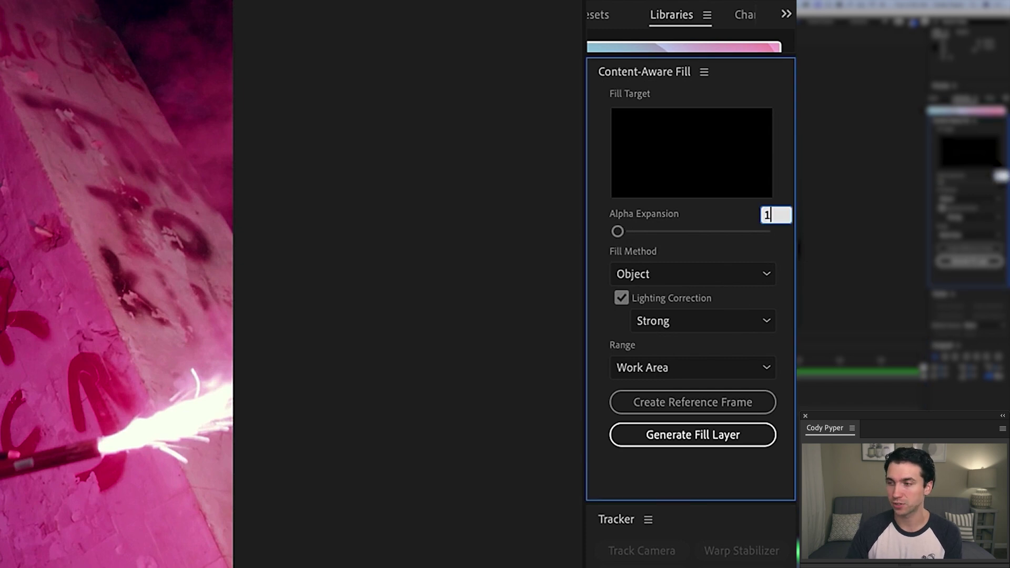
pyautogui.press('Return')
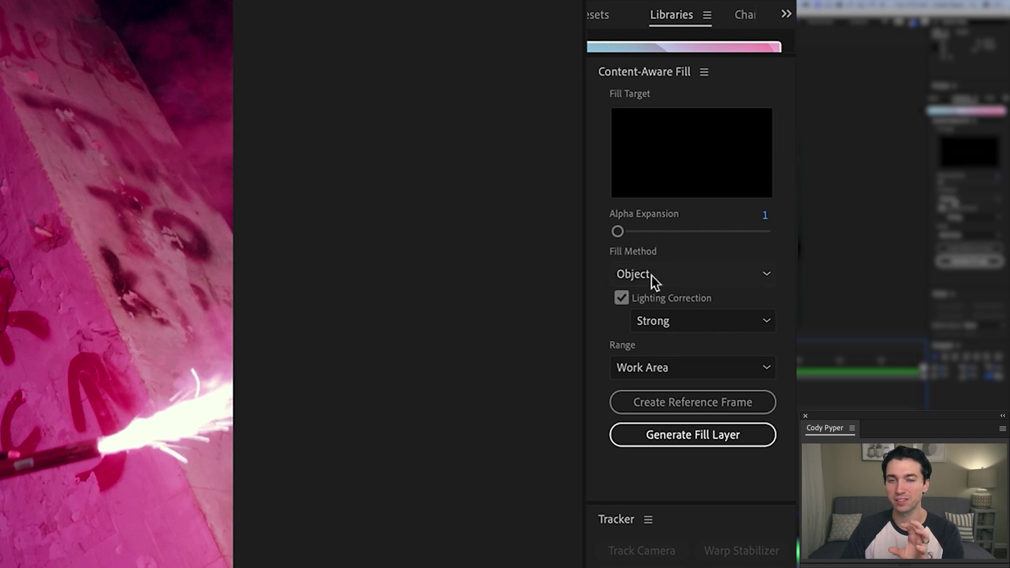
# Keep Object as the fill method and Strong strength, then switch Lighting Correction off
pyautogui.click(651, 275)
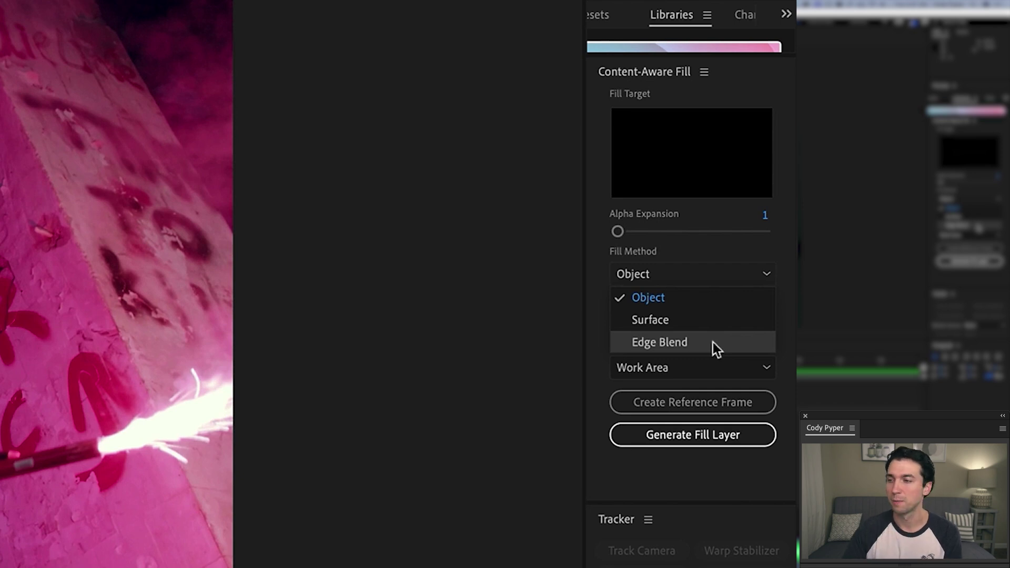
pyautogui.click(696, 274)
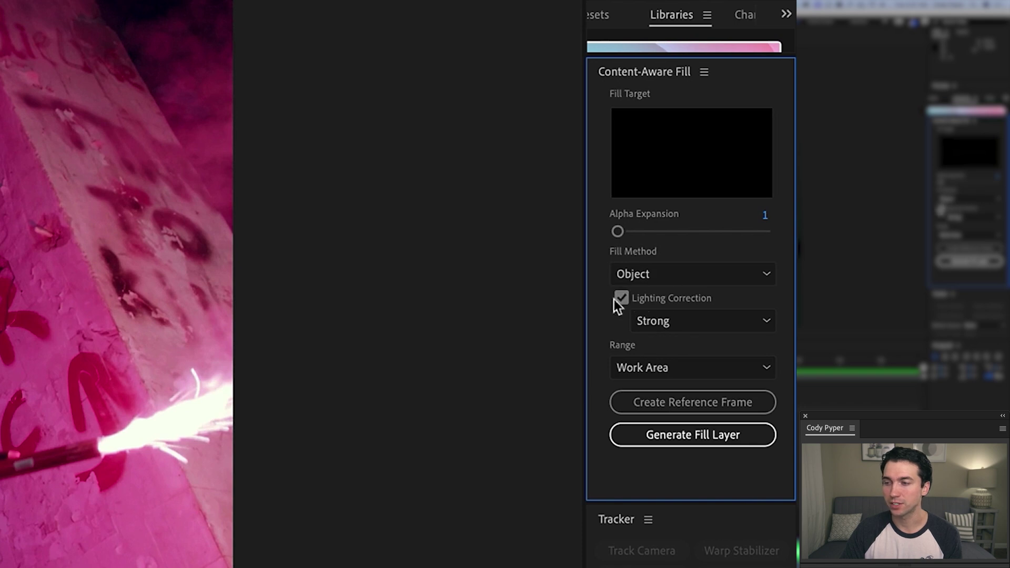
pyautogui.click(668, 322)
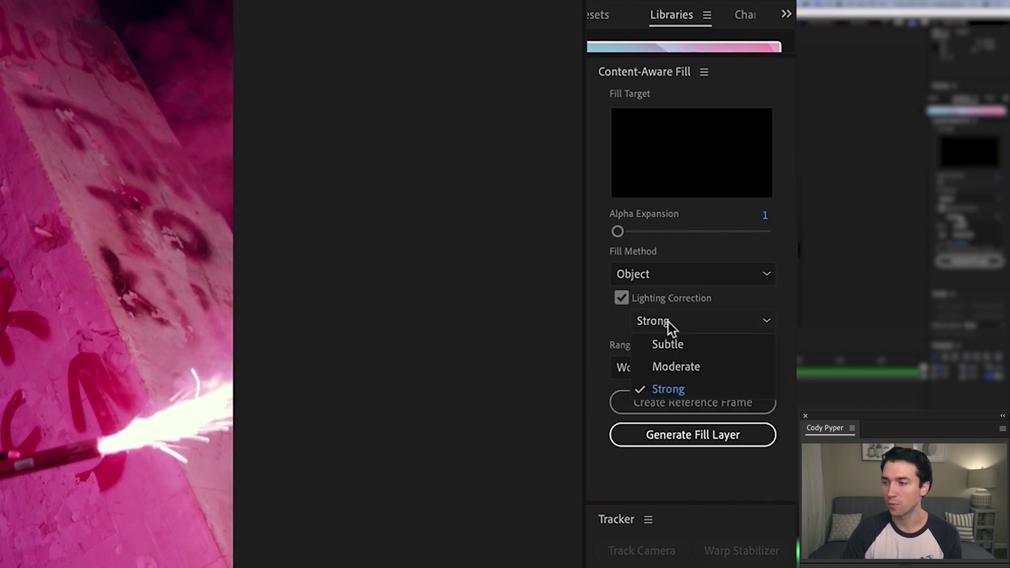
pyautogui.click(669, 397)
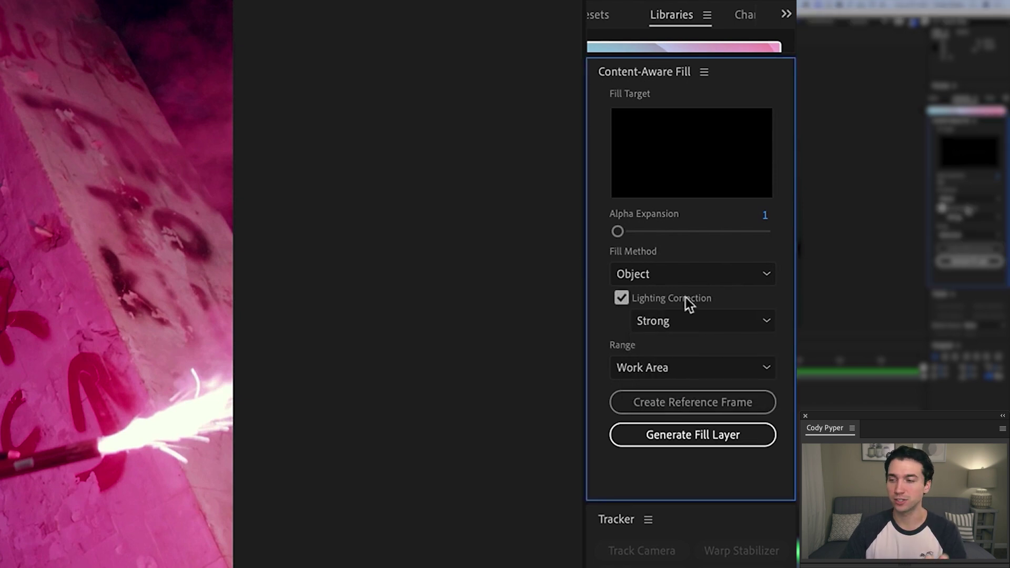
pyautogui.click(687, 319)
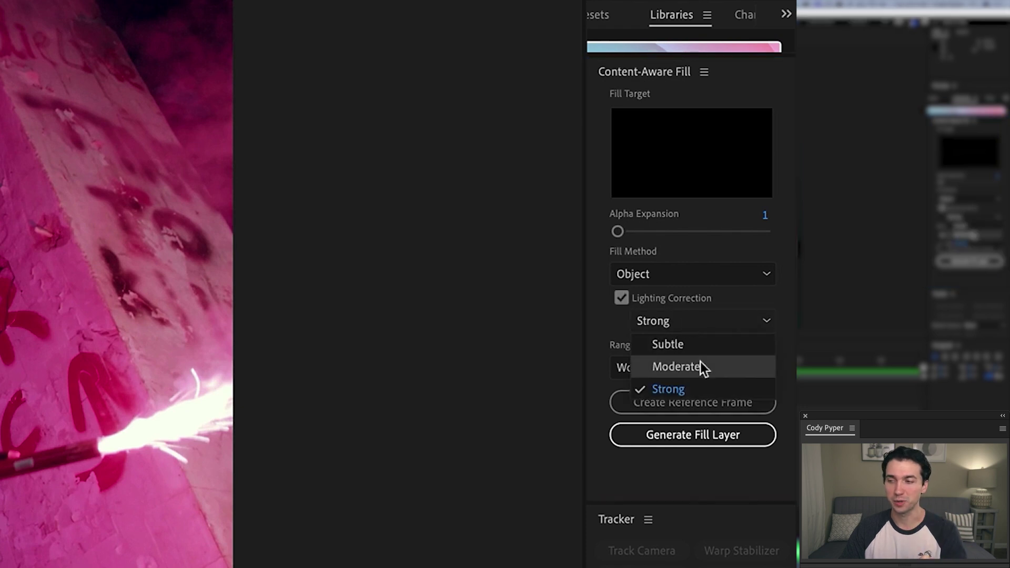
pyautogui.click(702, 299)
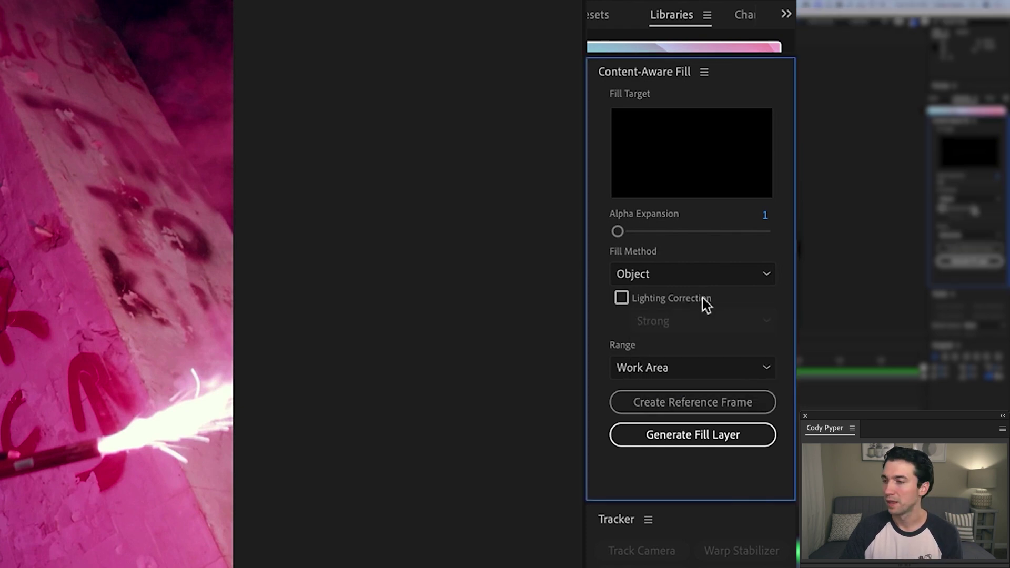
pyautogui.click(703, 298)
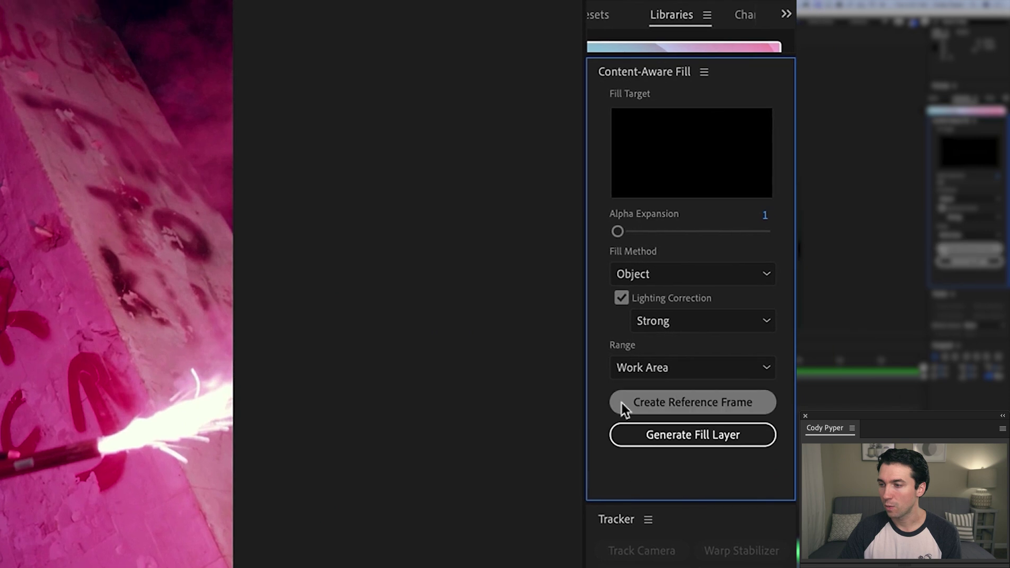
# Generate the Content-Aware Fill layer for the ID_4962916 footage and wait for the render
pyautogui.click(669, 437)
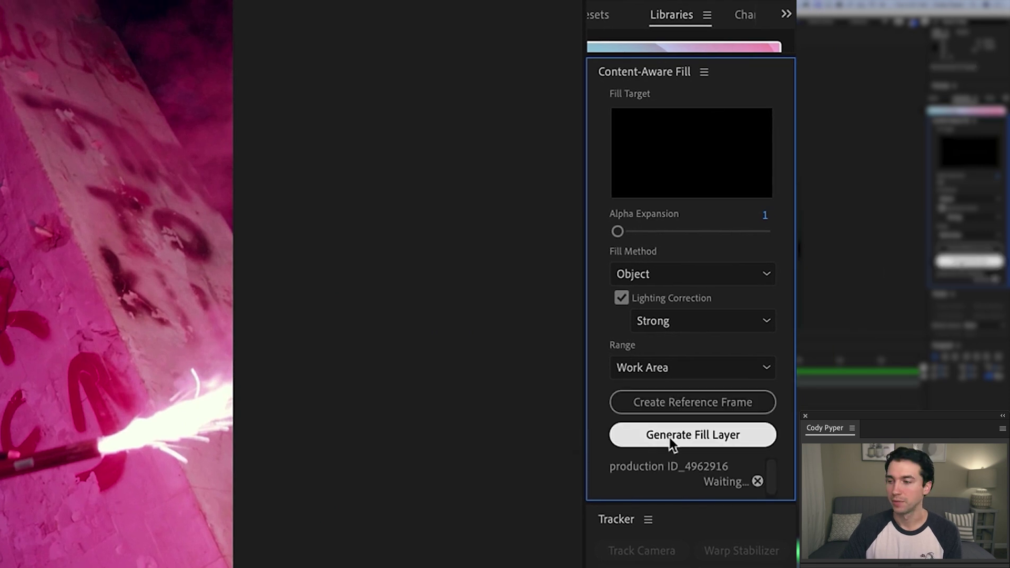